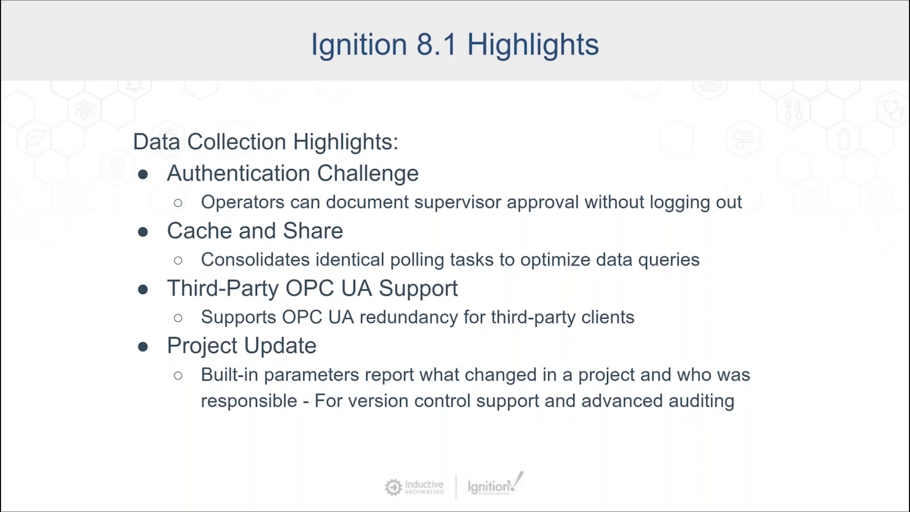
# Step: Advance from the Ignition 8.1 Highlights slide to the Demo slide
pyautogui.press('Right')
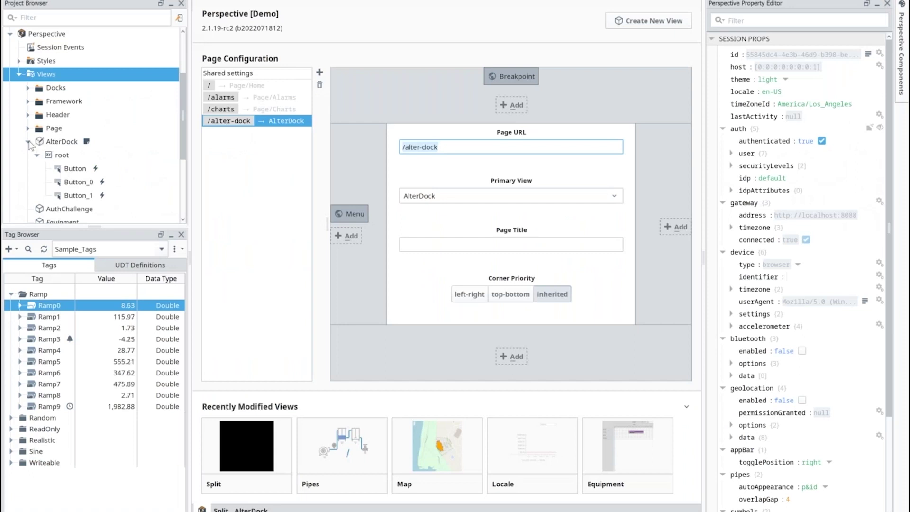
# Step: Open the AuthChallenge view from the Views list in the Project Browser
pyautogui.click(126, 156)
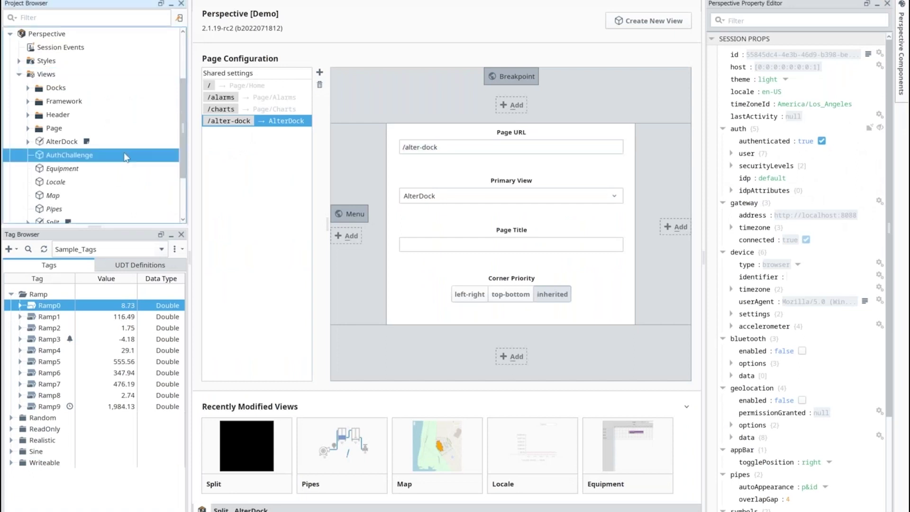
pyautogui.doubleClick(124, 152)
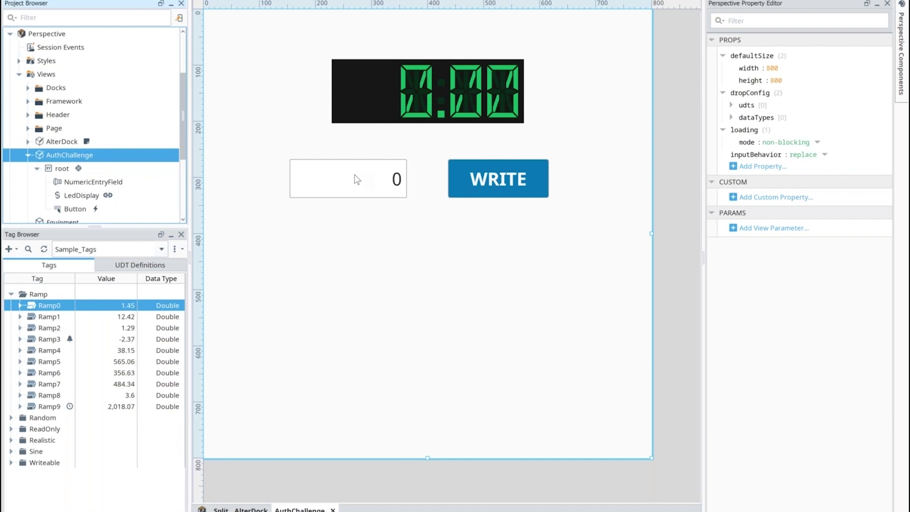
pyautogui.click(468, 196)
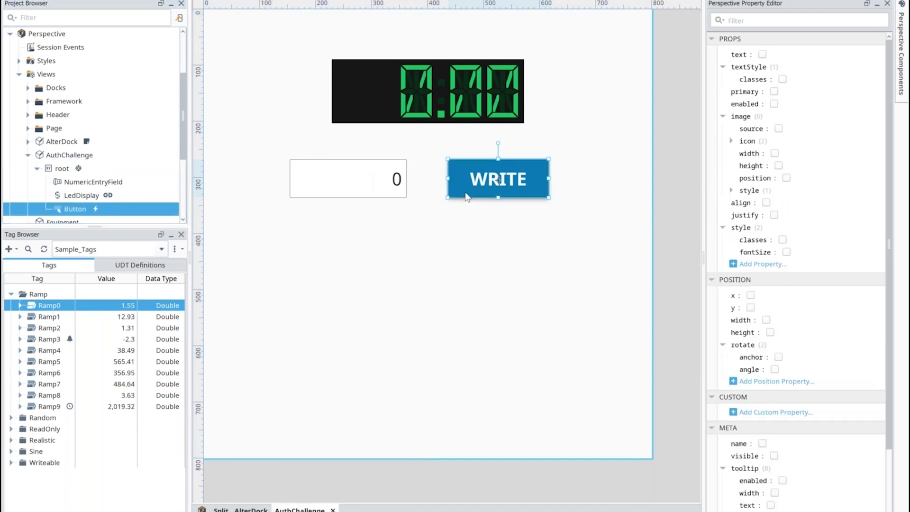
pyautogui.rightClick(460, 186)
pyautogui.click(488, 358)
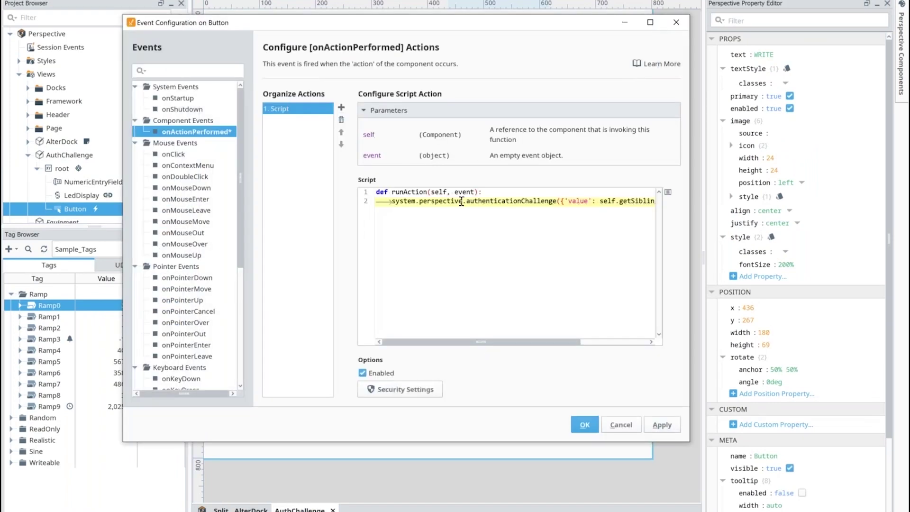
pyautogui.moveTo(466, 201); pyautogui.dragTo(655, 201)
pyautogui.click(653, 201)
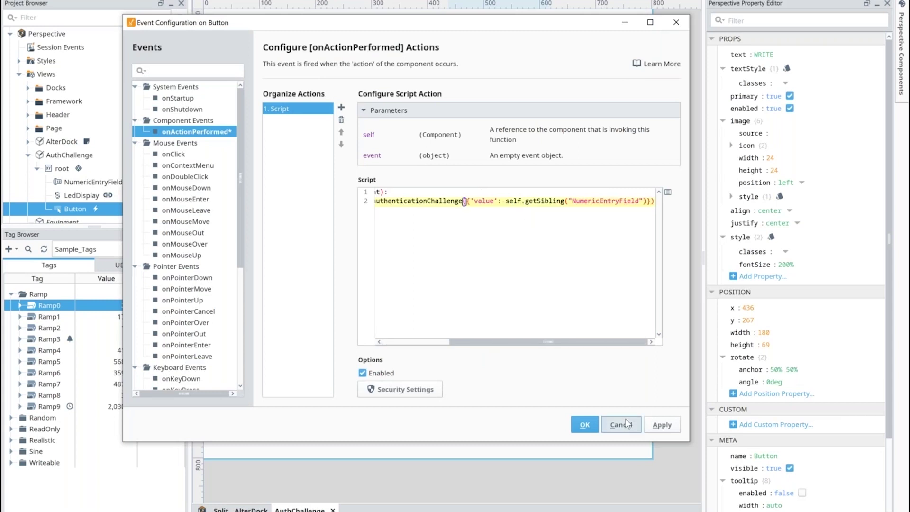
pyautogui.click(627, 424)
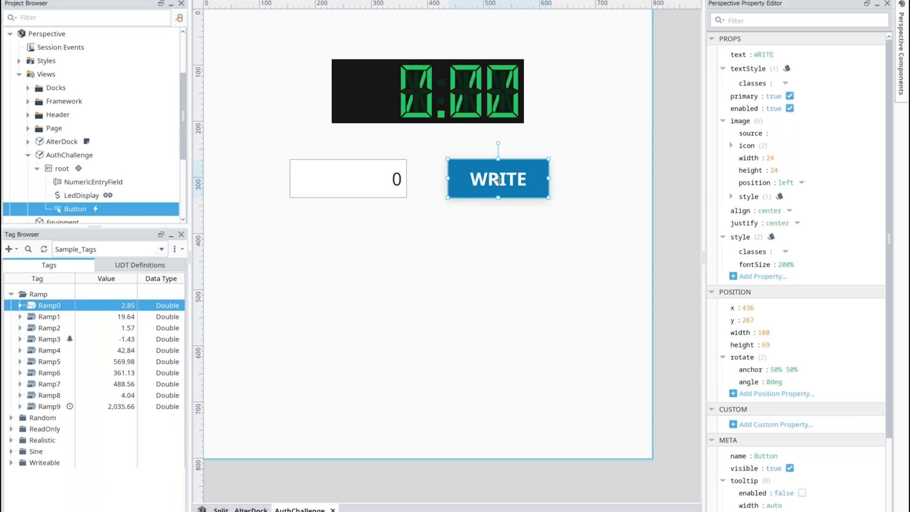
pyautogui.click(91, 0)
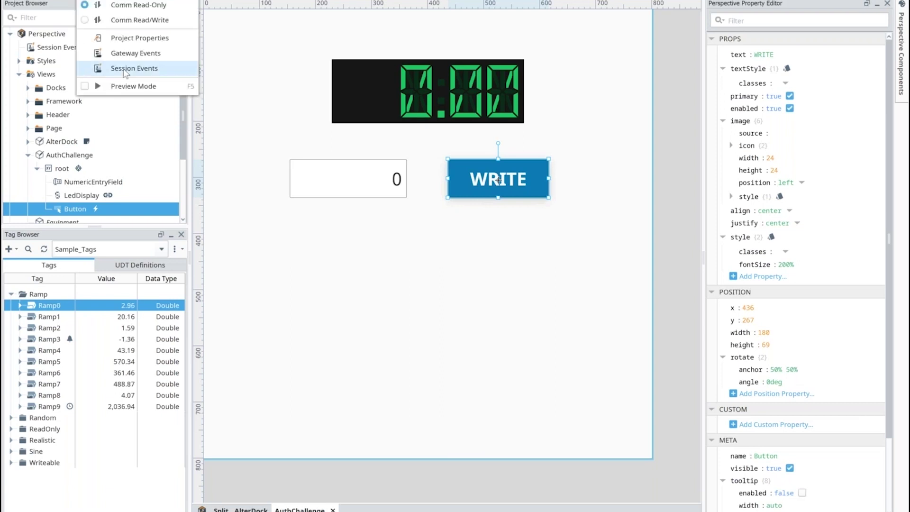
pyautogui.click(126, 69)
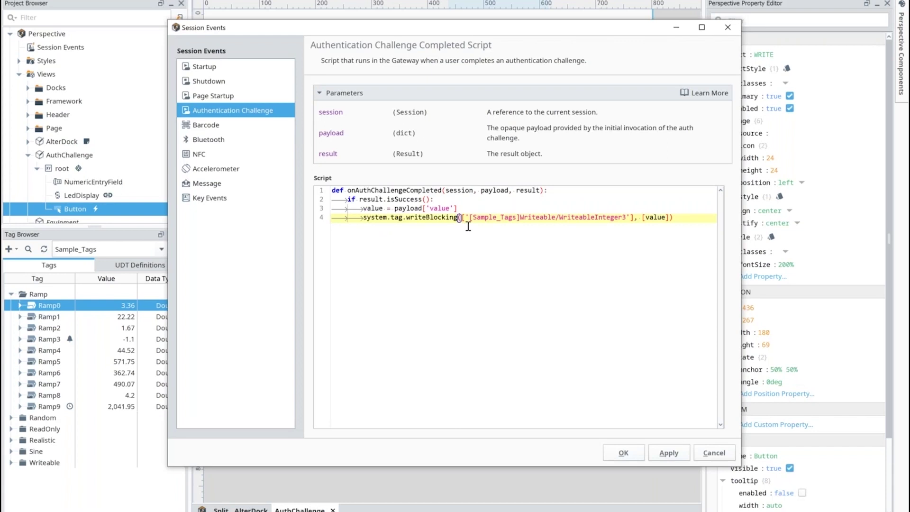
pyautogui.click(667, 217)
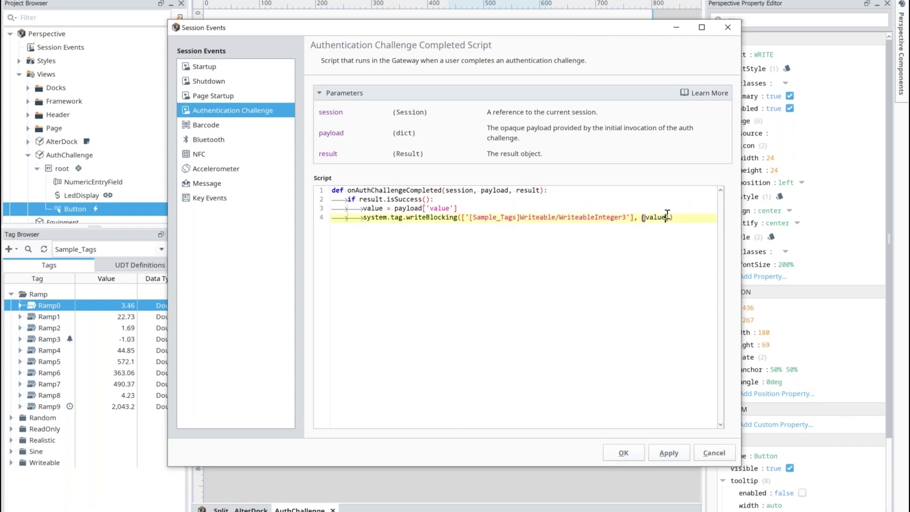
pyautogui.click(715, 454)
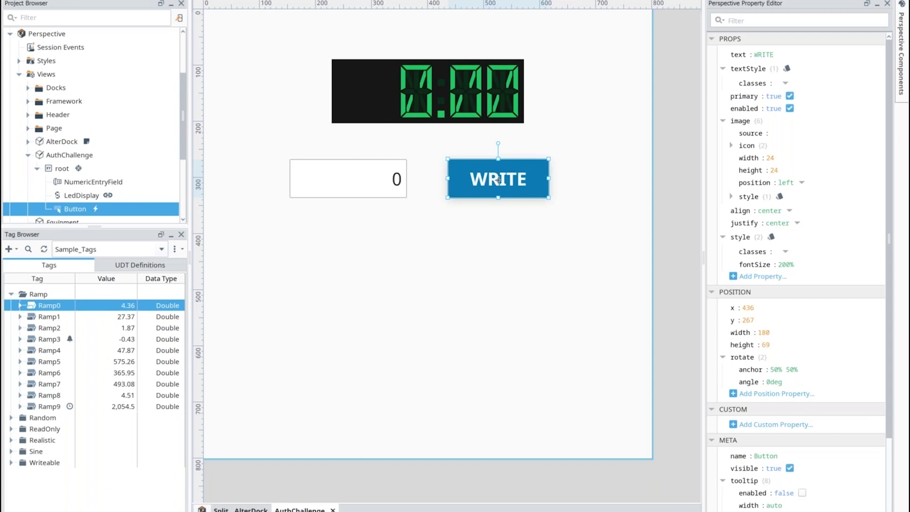
# Step: Add a /new-page page with AuthChallenge as its primary view and launch its URL
pyautogui.click(46, 74)
pyautogui.click(320, 72)
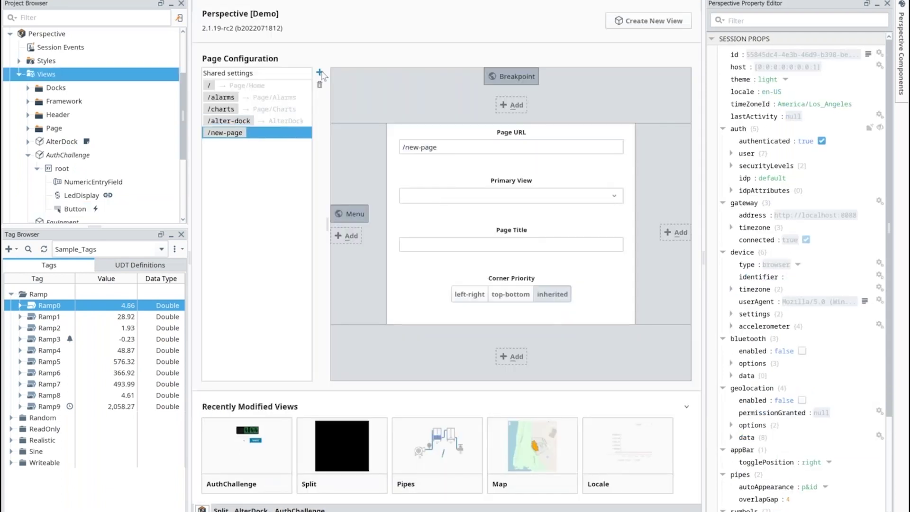
pyautogui.click(604, 195)
pyautogui.scroll(-1, 451, 237)
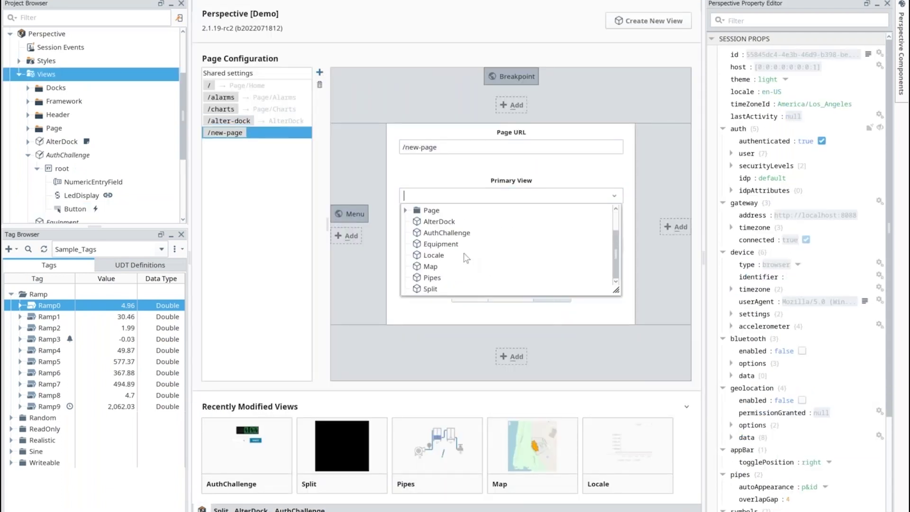
pyautogui.click(436, 234)
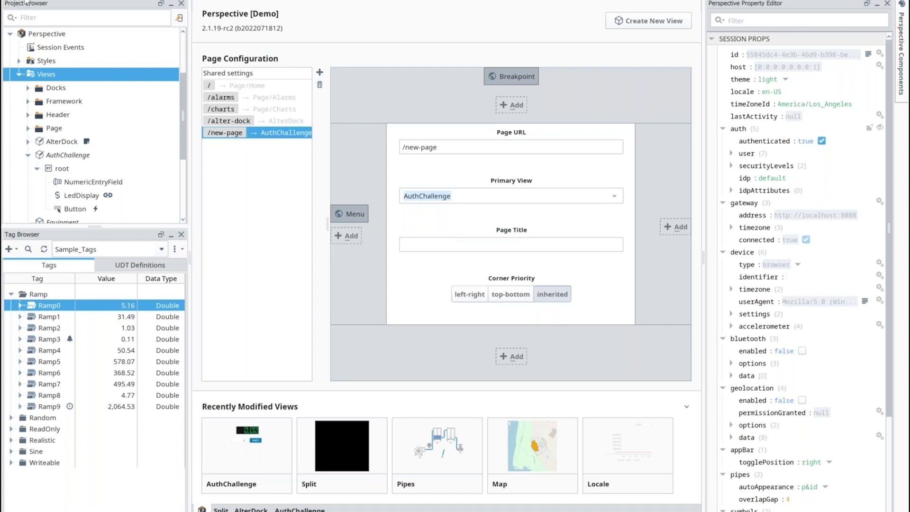
pyautogui.rightClick(239, 133)
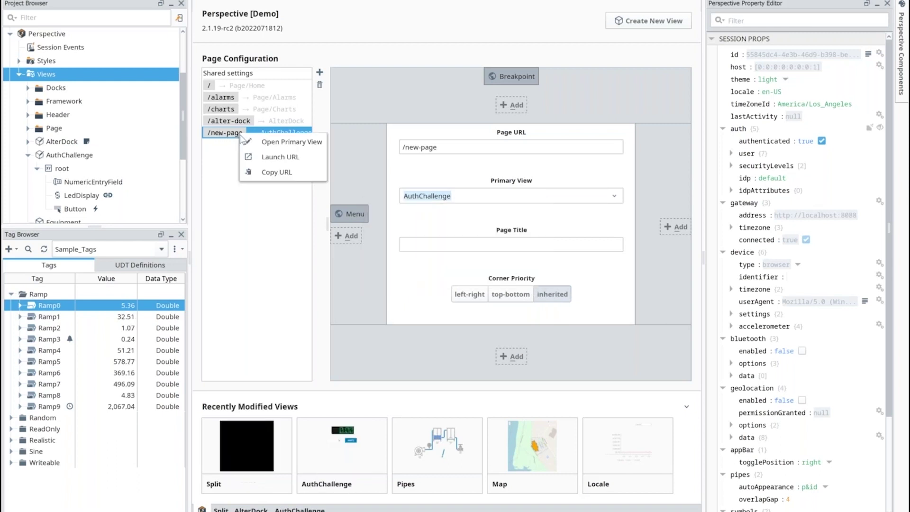
pyautogui.click(280, 157)
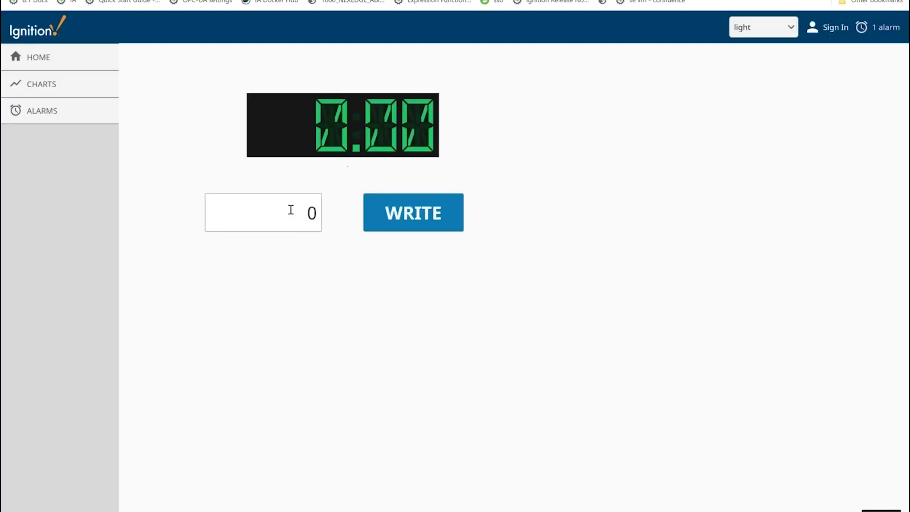
# Step: Enter 100 in the view's number field
pyautogui.click(291, 211)
pyautogui.write('100')
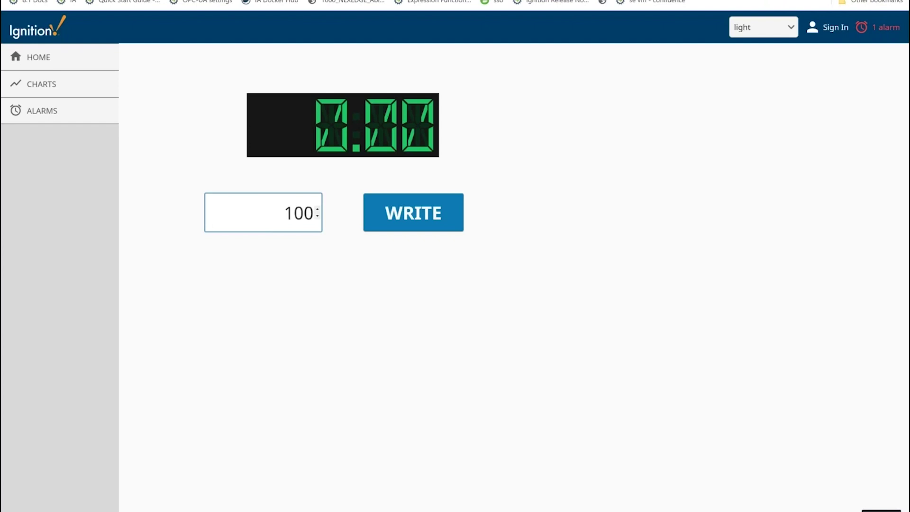
pyautogui.click(342, 212)
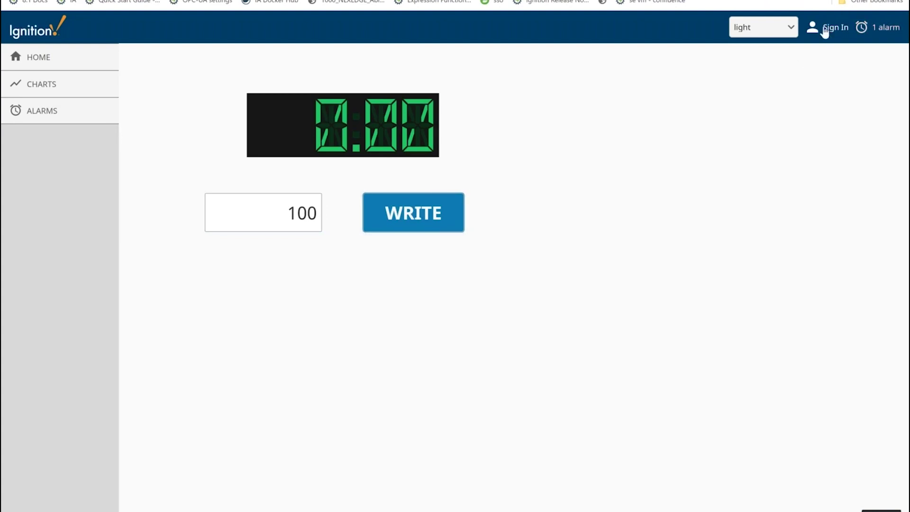
# Step: Sign in to the Perspective session with the account's username and password
pyautogui.click(825, 28)
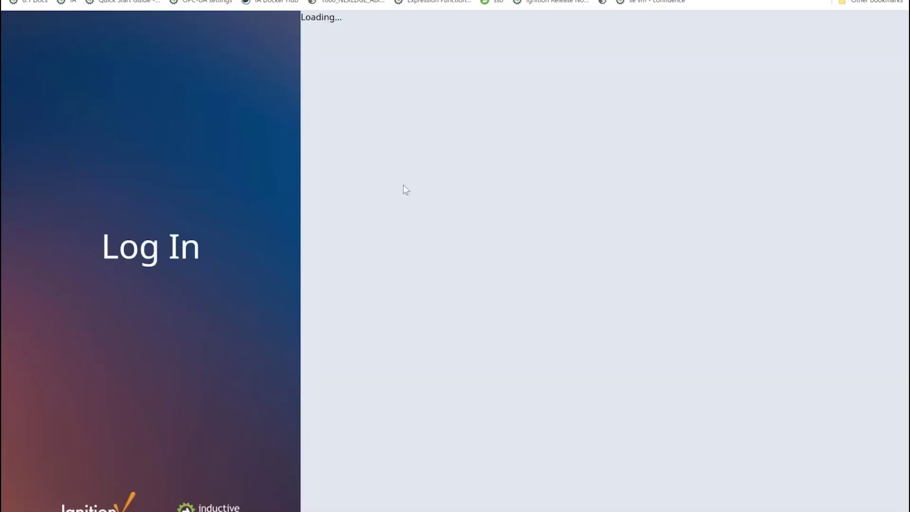
pyautogui.write('admin')
pyautogui.press('Return')
pyautogui.write('password')
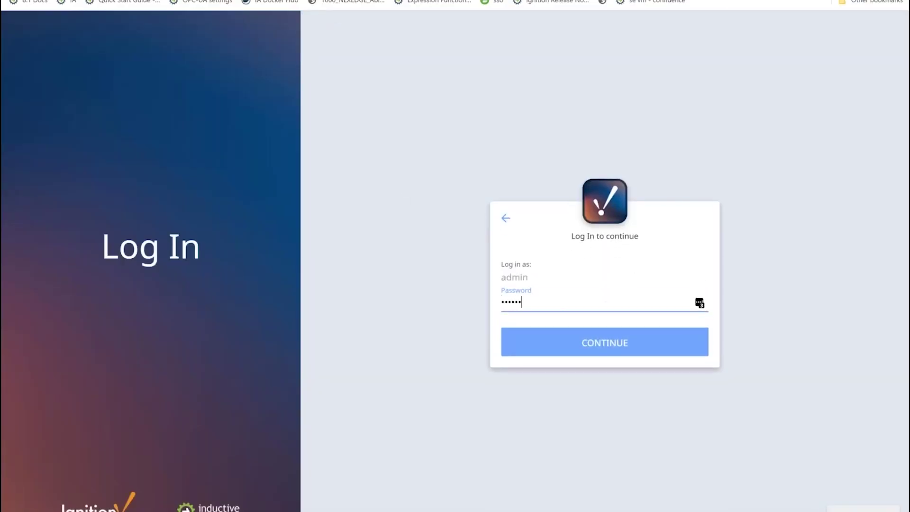
pyautogui.press('Return')
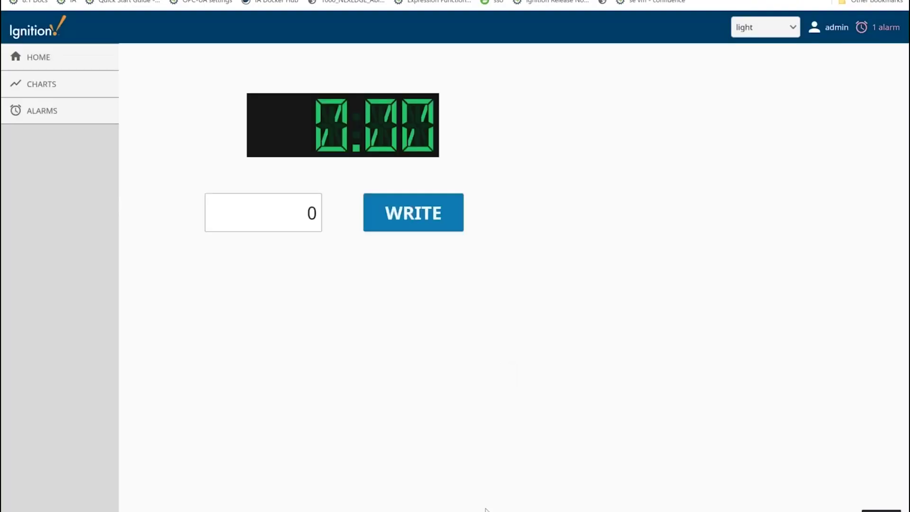
# Step: Write the entered value to the tag with WRITE, then return to the Designer
pyautogui.click(402, 224)
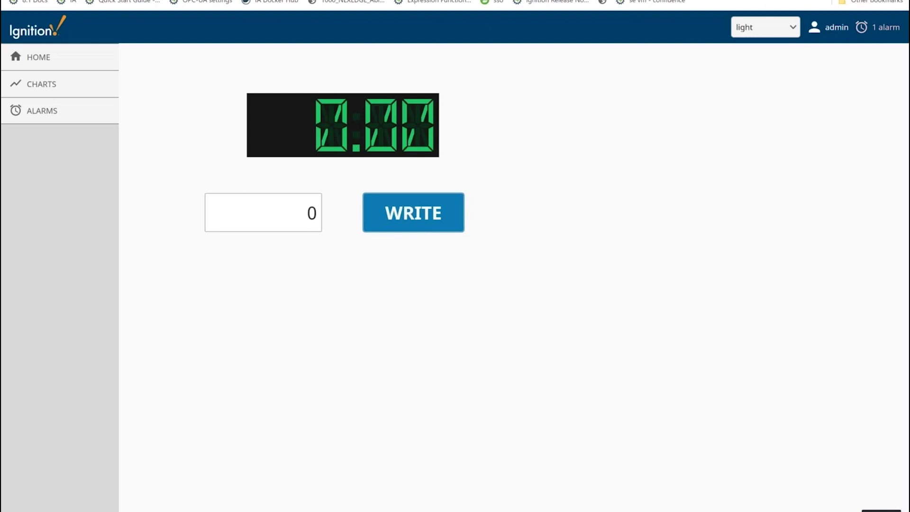
pyautogui.moveTo(489, 511)
pyautogui.click(457, 476)
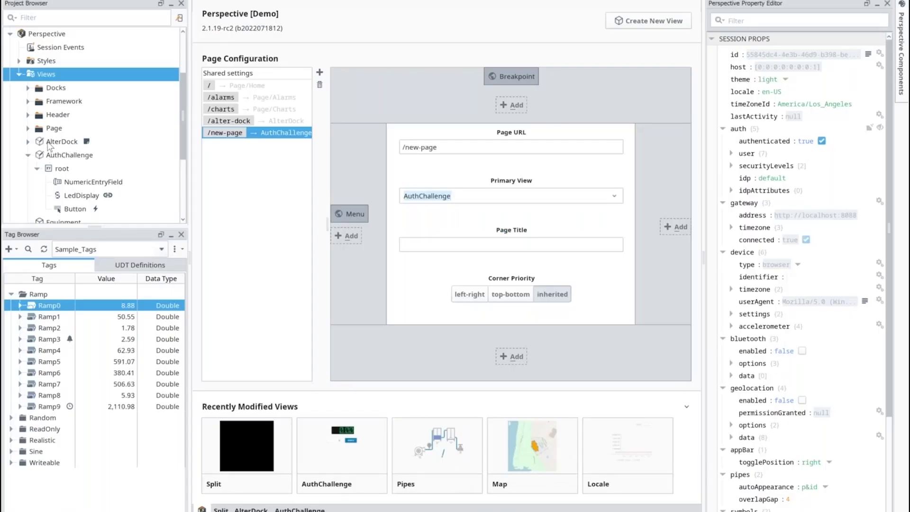
# Step: Open the AlterDock view and start a Query binding on its defaultSize property
pyautogui.click(28, 141)
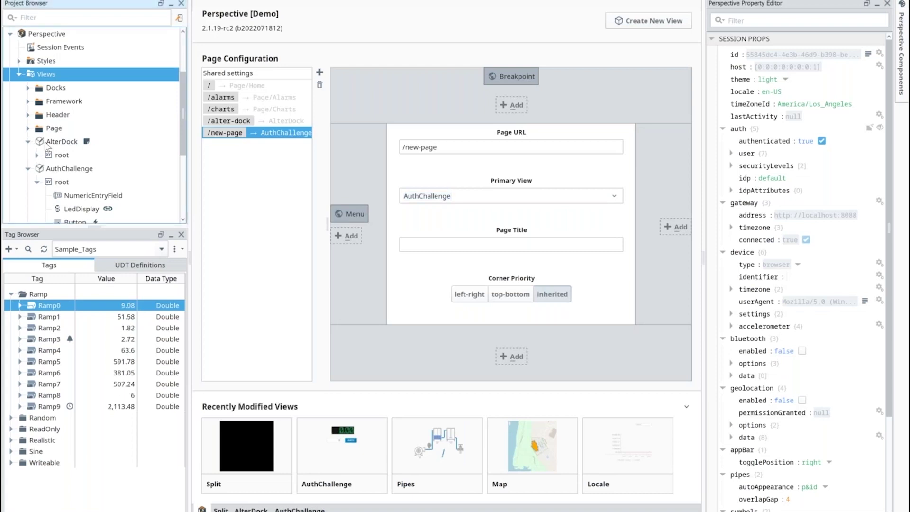
pyautogui.doubleClick(58, 142)
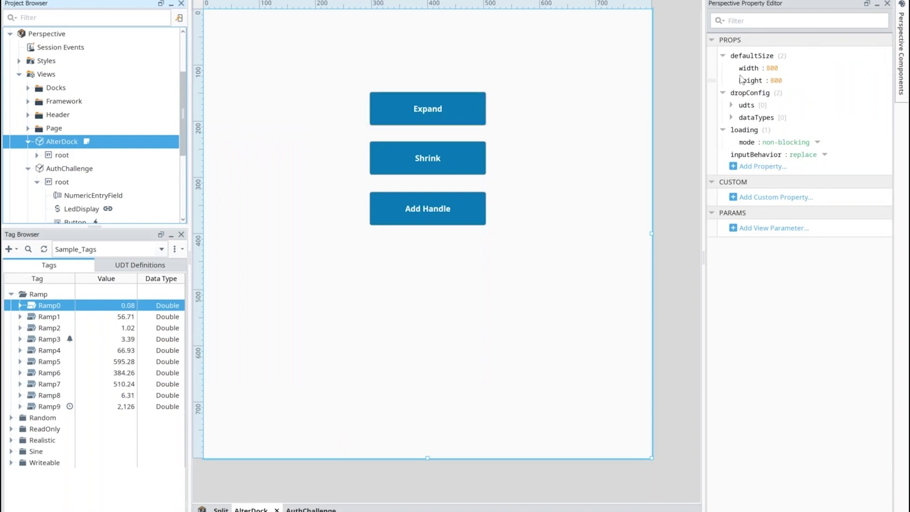
pyautogui.click(723, 56)
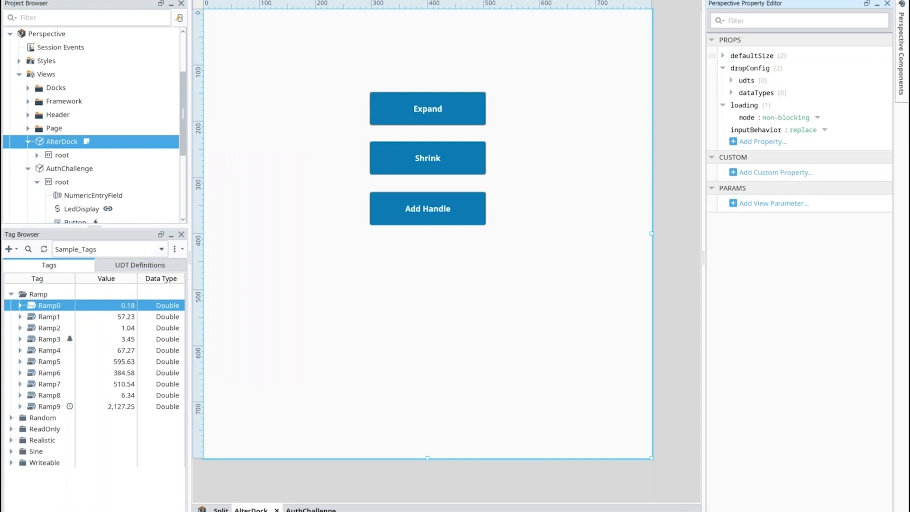
pyautogui.click(712, 56)
pyautogui.click(130, 211)
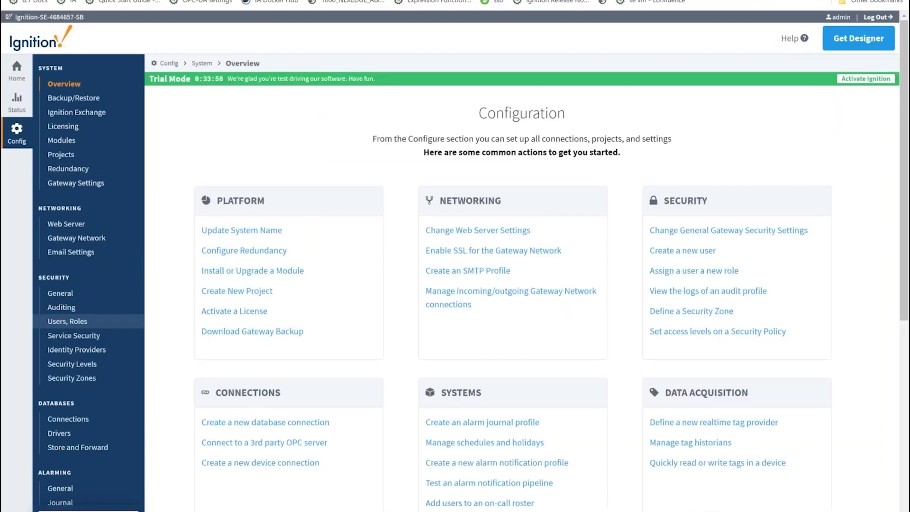
# Step: Show advanced OPC UA server properties and scroll down to highlight the Redundancy settings
pyautogui.scroll(-6, 63, 450)
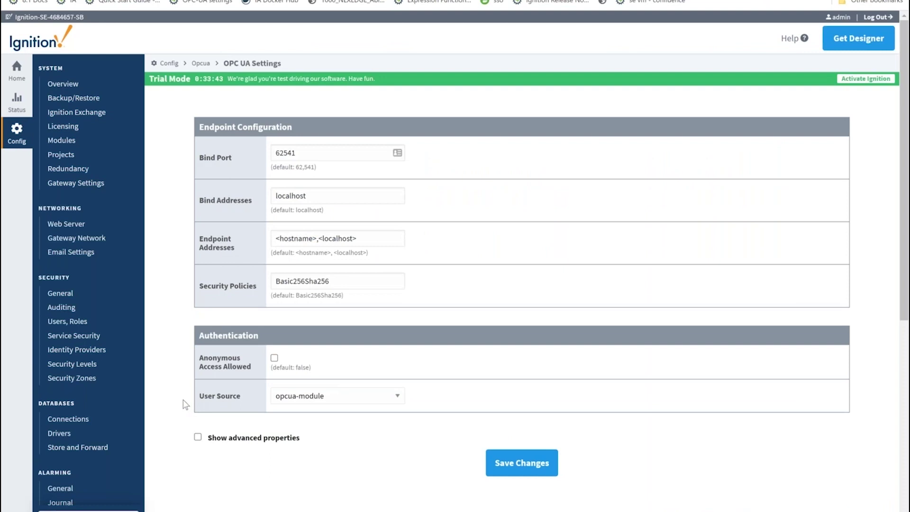
pyautogui.click(198, 438)
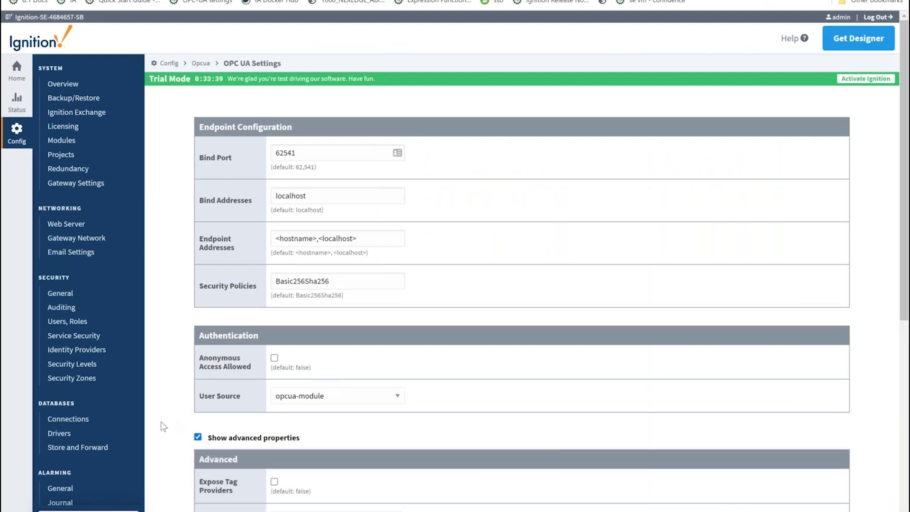
pyautogui.scroll(-5, 164, 426)
pyautogui.scroll(-3, 164, 427)
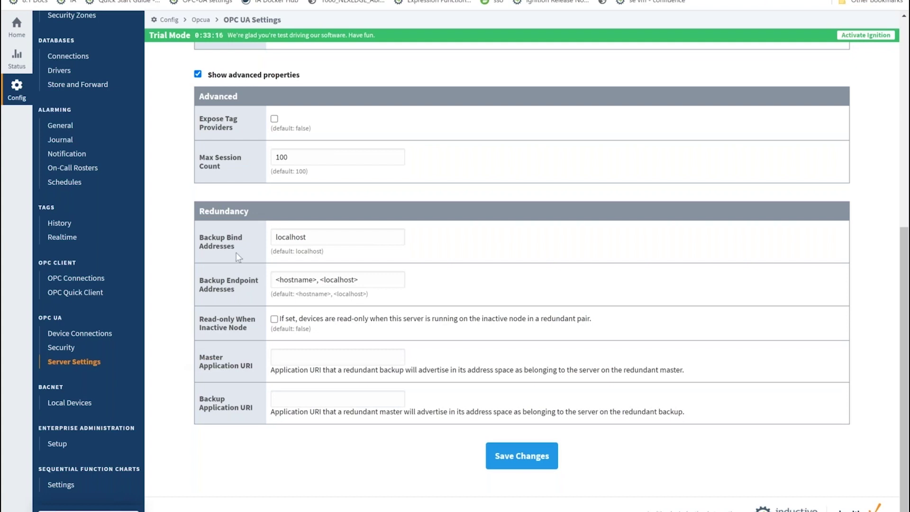
pyautogui.moveTo(196, 208); pyautogui.dragTo(511, 408)
pyautogui.click(188, 352)
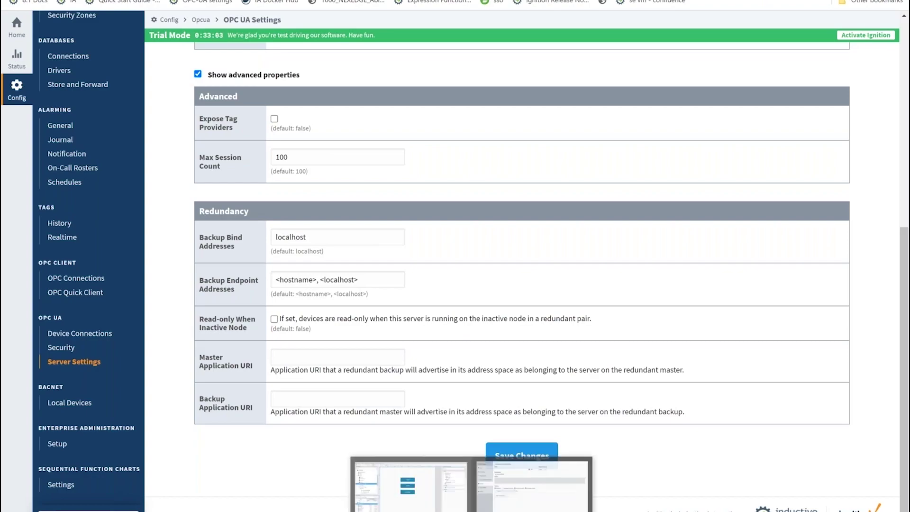
# Step: Switch from the browser back to Ignition Designer with Alt+Tab
pyautogui.hotkey('alt', 'Tab')
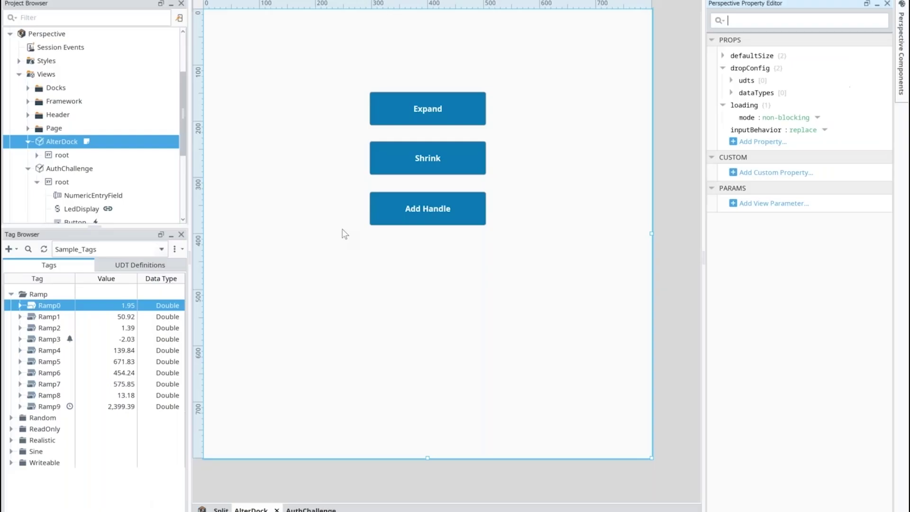
# Step: Open Project > Gateway Events and place the cursor in the empty Project Update Script
pyautogui.hotkey('alt', 'p')
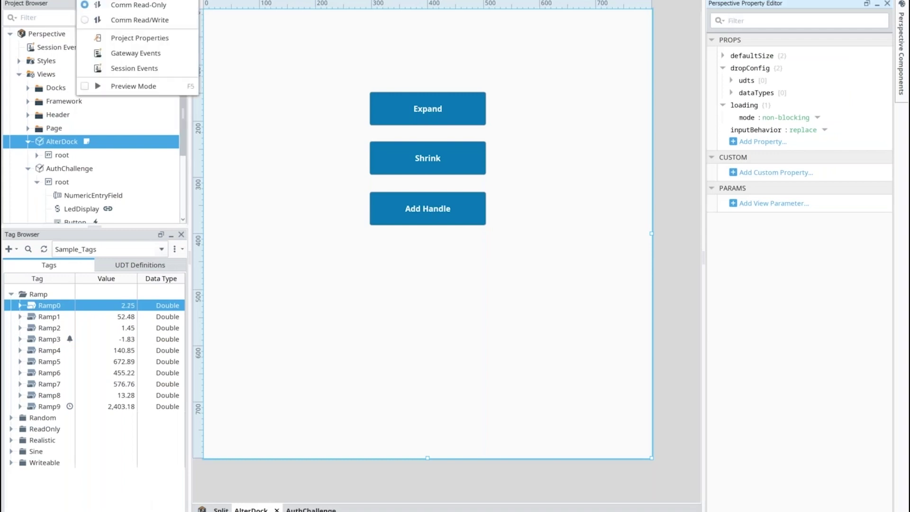
pyautogui.click(123, 57)
pyautogui.click(202, 85)
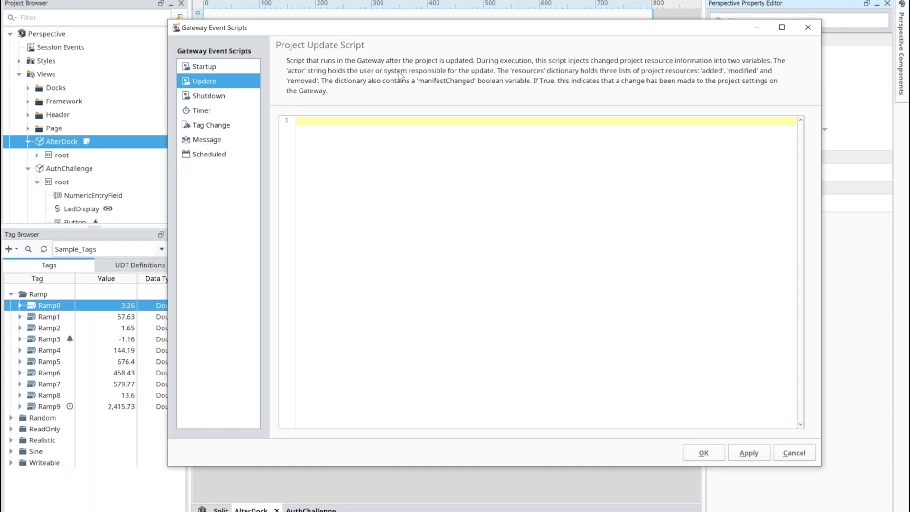
pyautogui.click(374, 138)
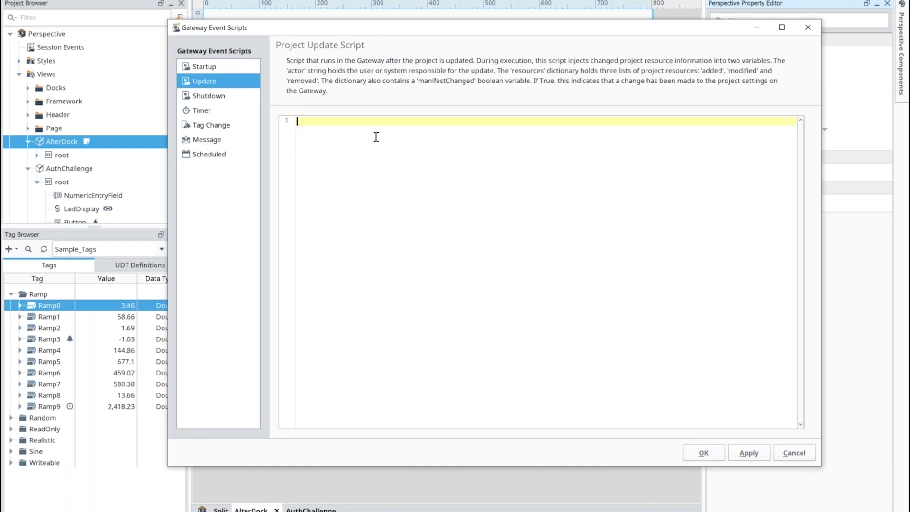